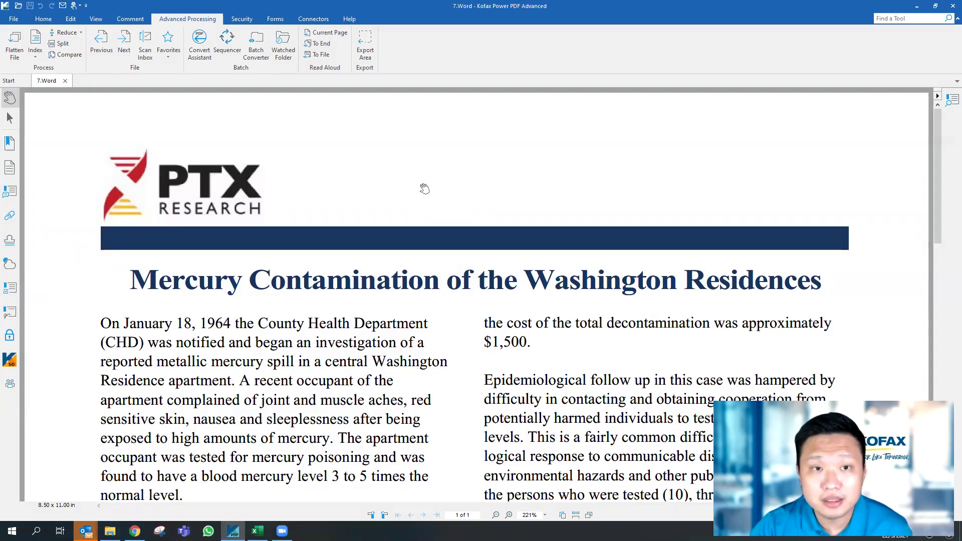
# Open the Watched Folder settings showing the desktop input and output folders
pyautogui.click(283, 44)
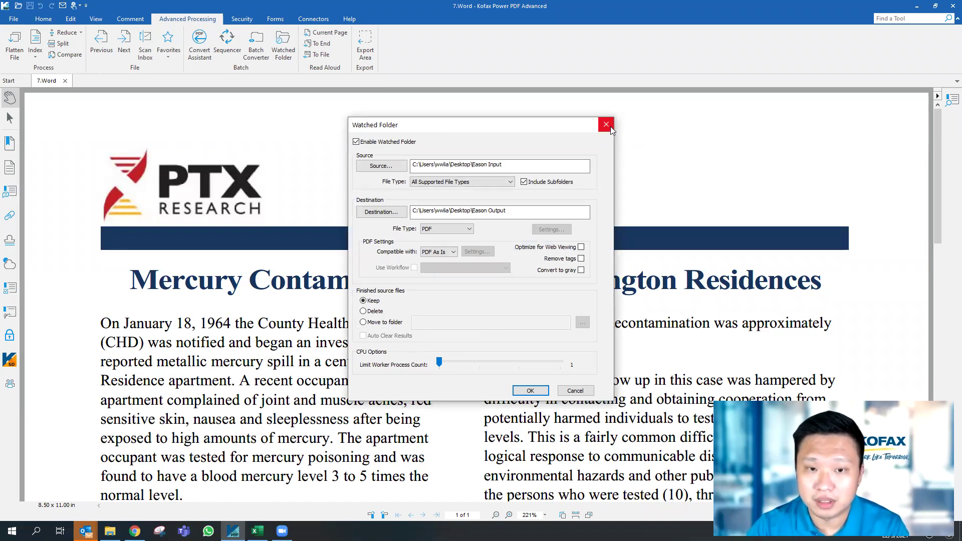
pyautogui.click(609, 126)
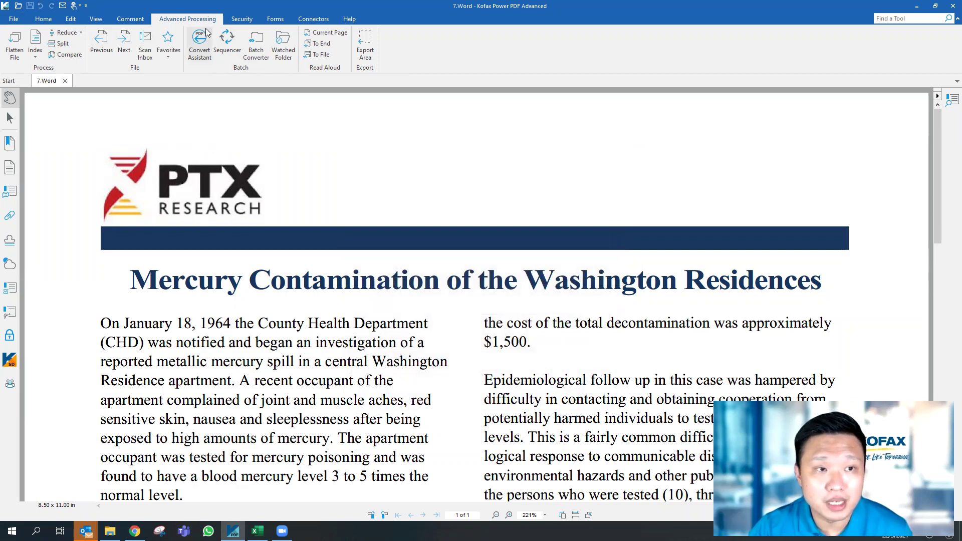
pyautogui.click(284, 47)
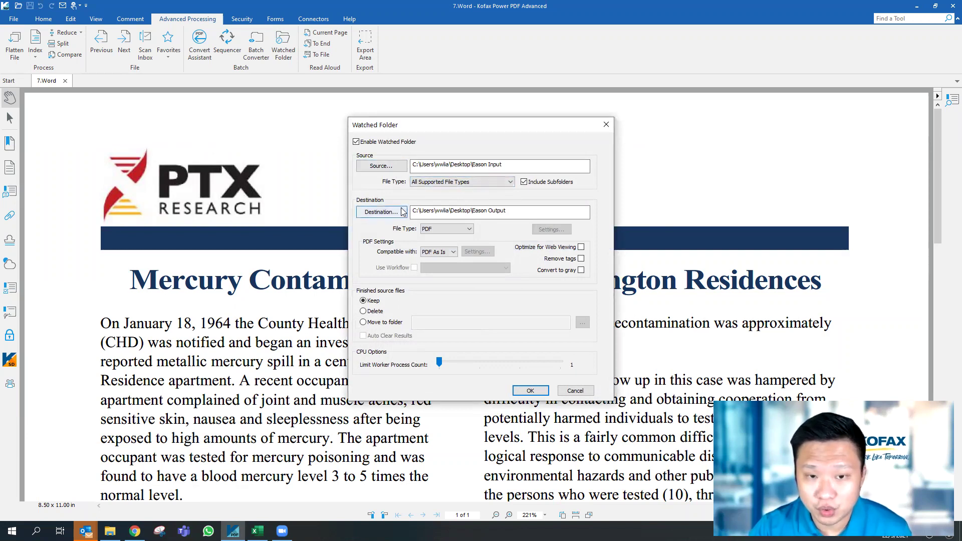
# Keep the current source folder with All Supported File Types, PDF as the output type, and save
pyautogui.click(400, 167)
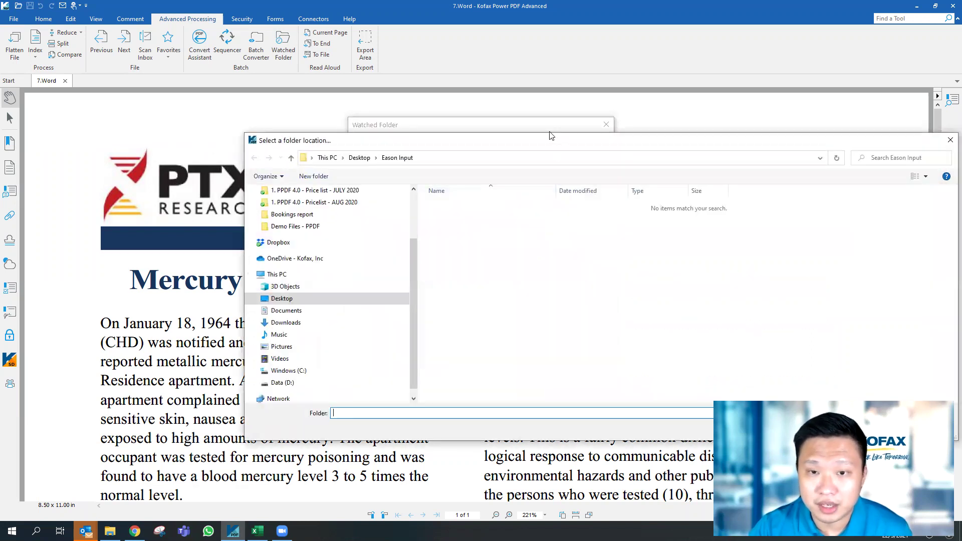
pyautogui.click(769, 337)
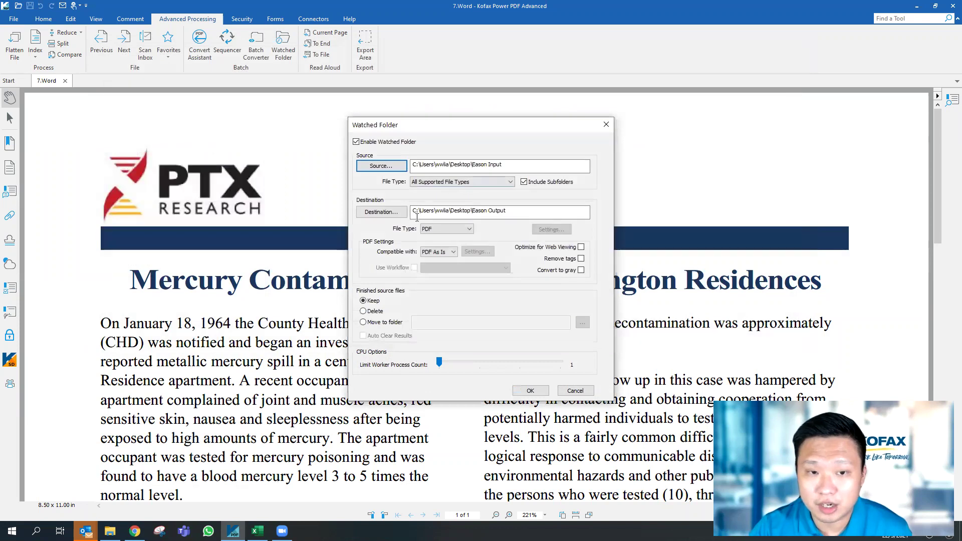
pyautogui.click(468, 183)
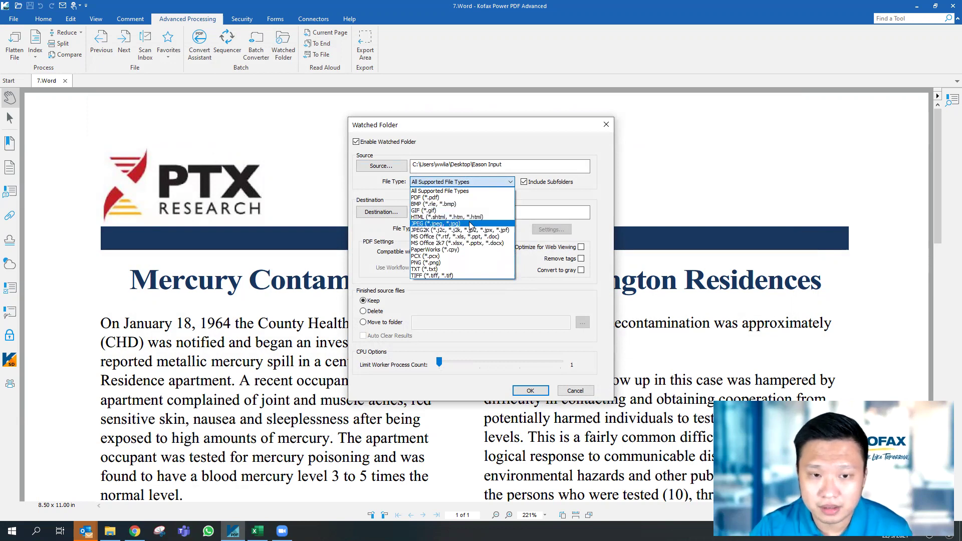
pyautogui.click(466, 191)
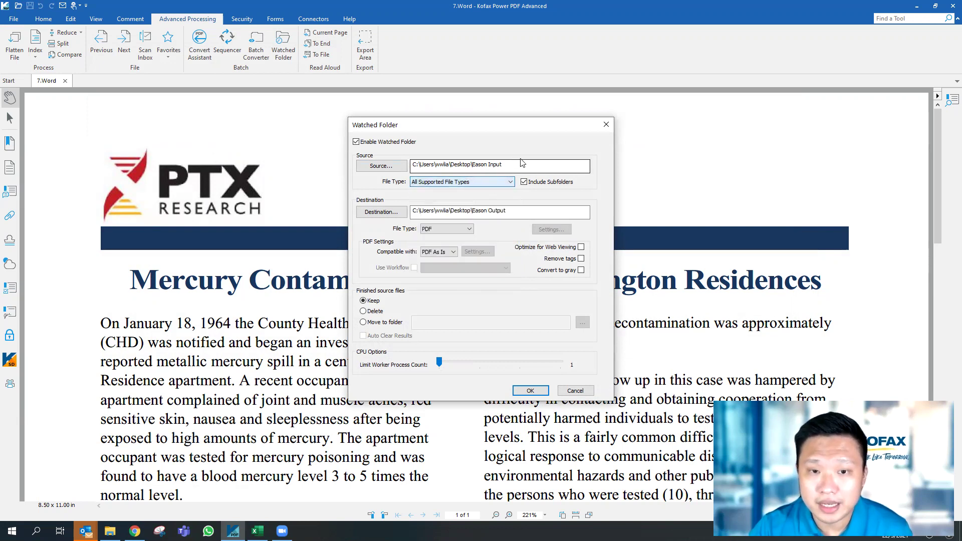
pyautogui.click(446, 229)
pyautogui.click(446, 229)
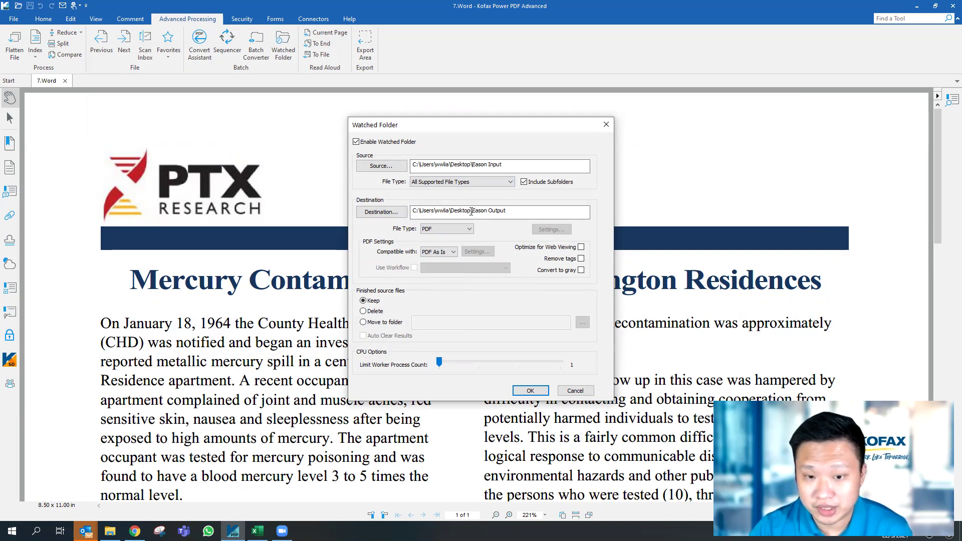
pyautogui.click(531, 391)
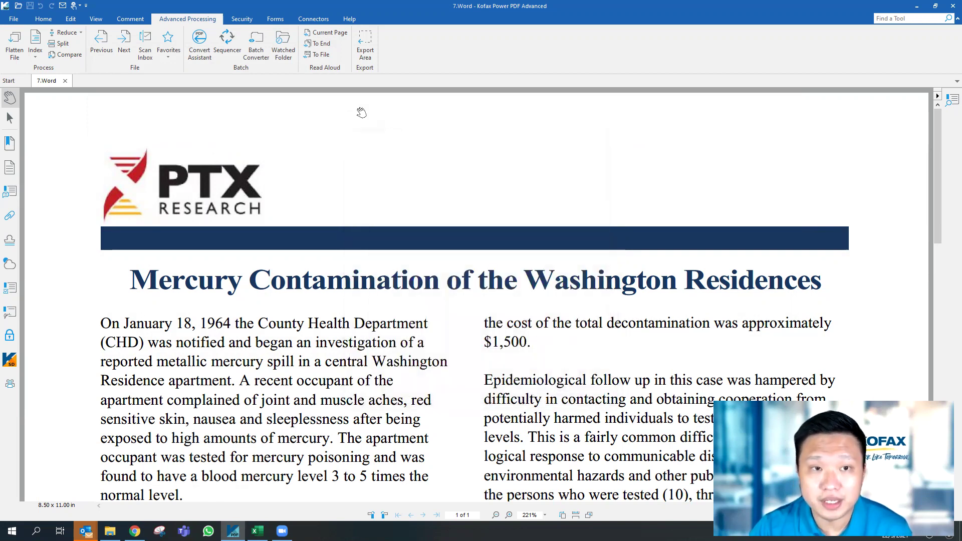
# Create a new sequence named 'password' in the Sequencer
pyautogui.click(226, 39)
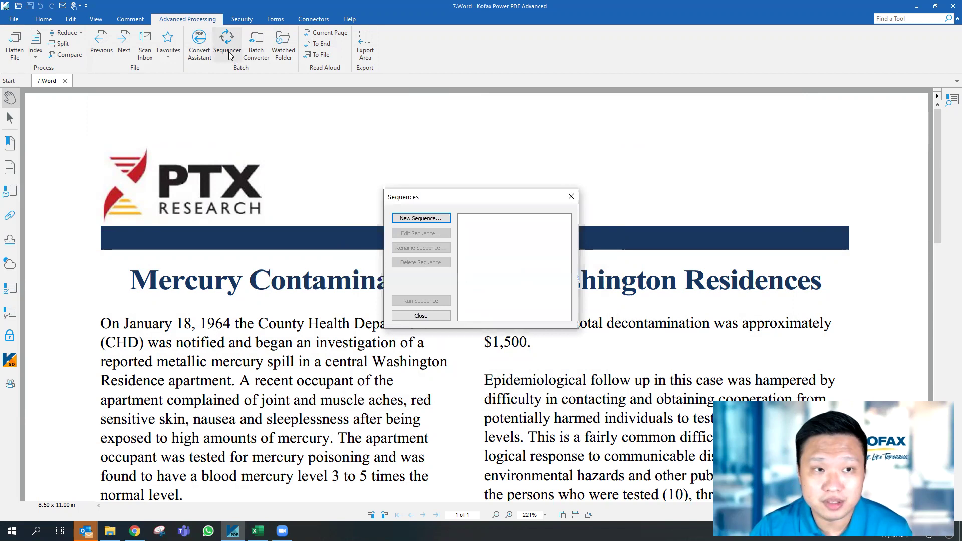
pyautogui.click(427, 219)
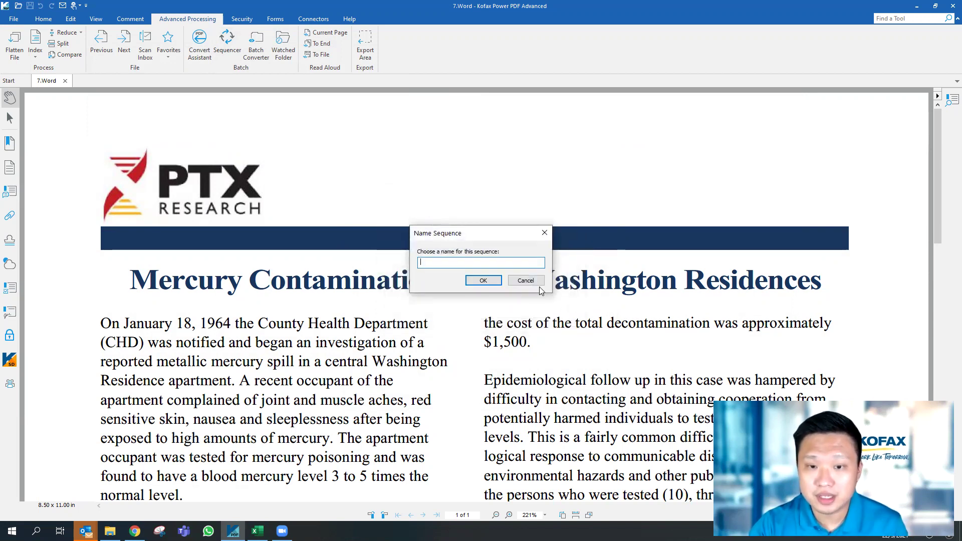
pyautogui.click(525, 281)
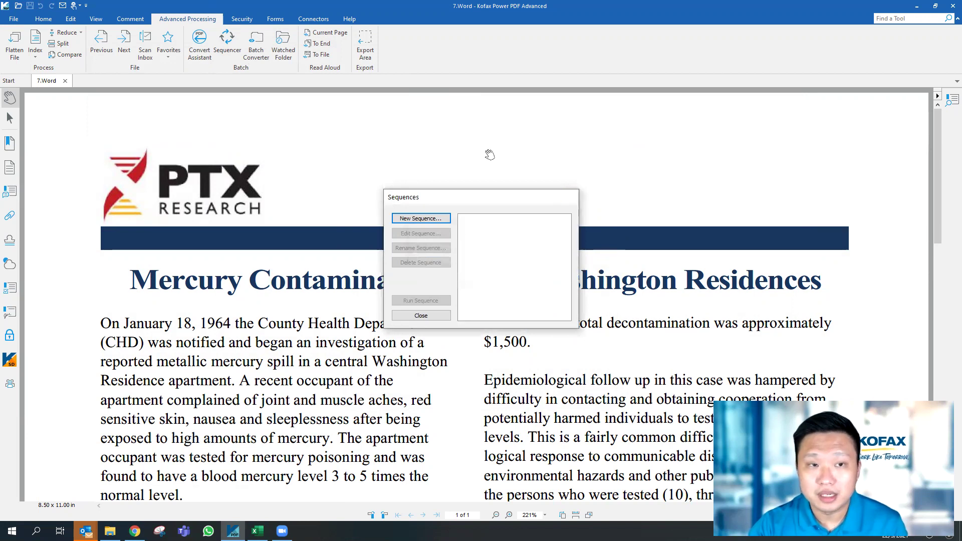
pyautogui.click(570, 197)
pyautogui.click(227, 43)
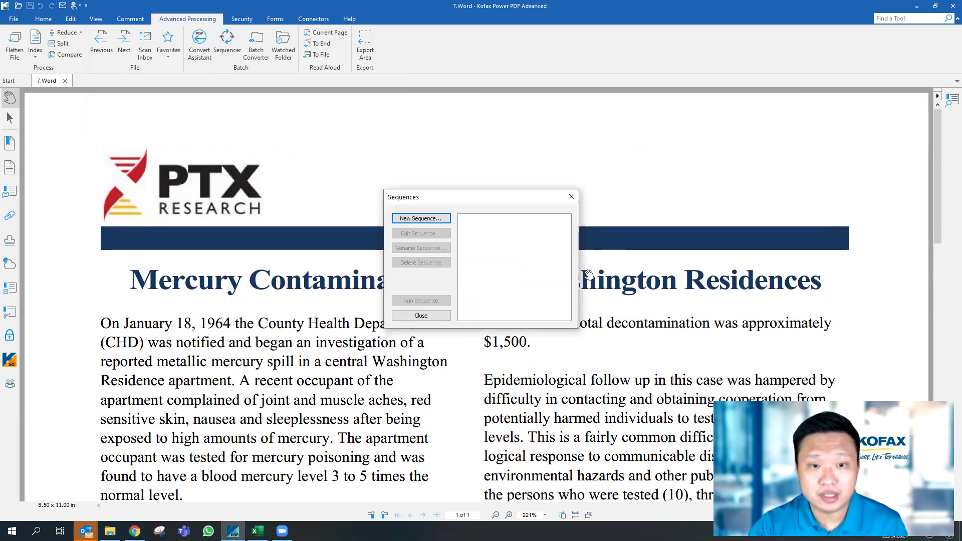
pyautogui.click(423, 219)
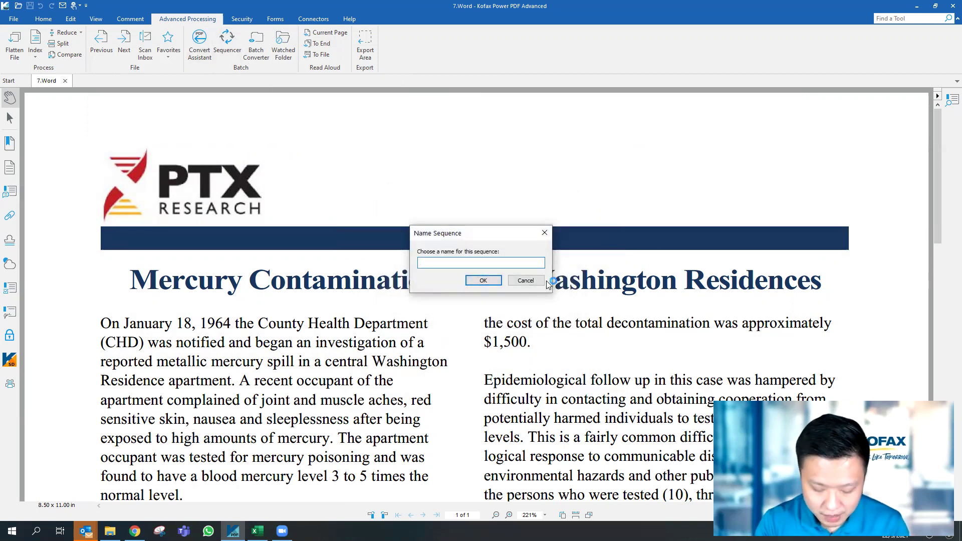
pyautogui.write('password')
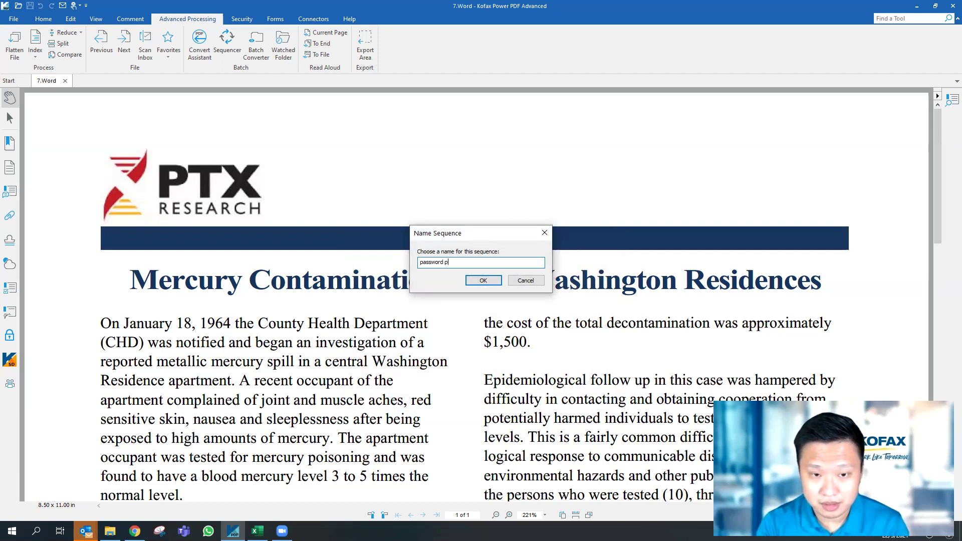
pyautogui.click(481, 280)
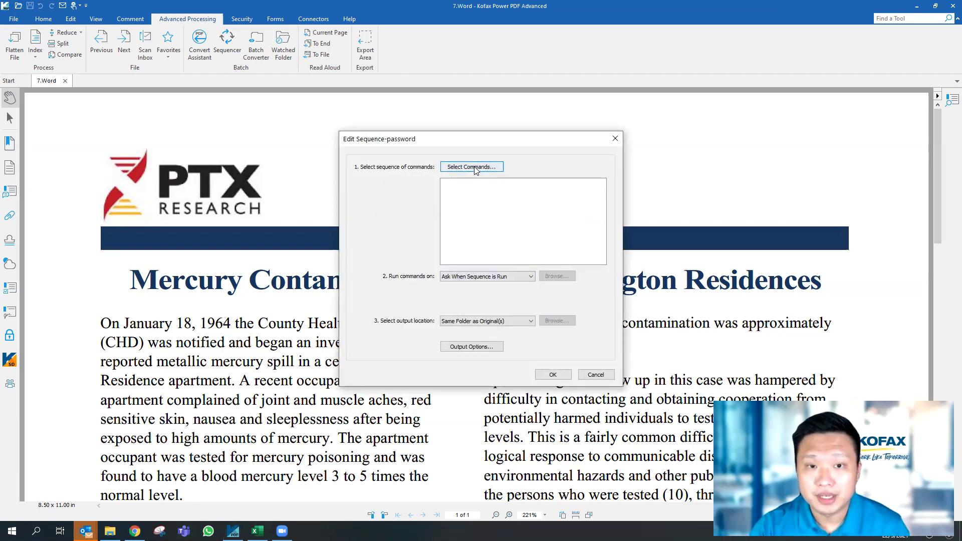
# Add the Document command Encrypt to the password sequence and select it for configuration
pyautogui.click(476, 169)
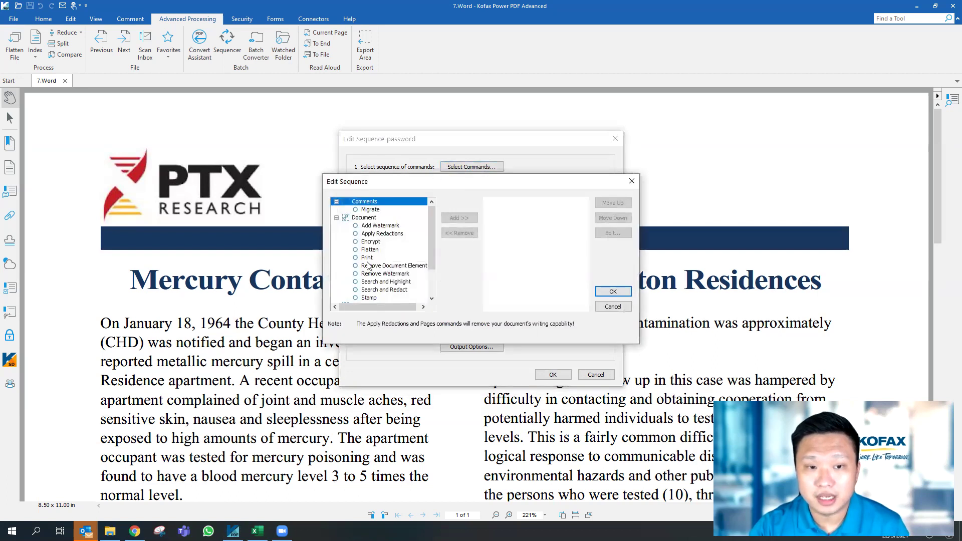
pyautogui.click(372, 243)
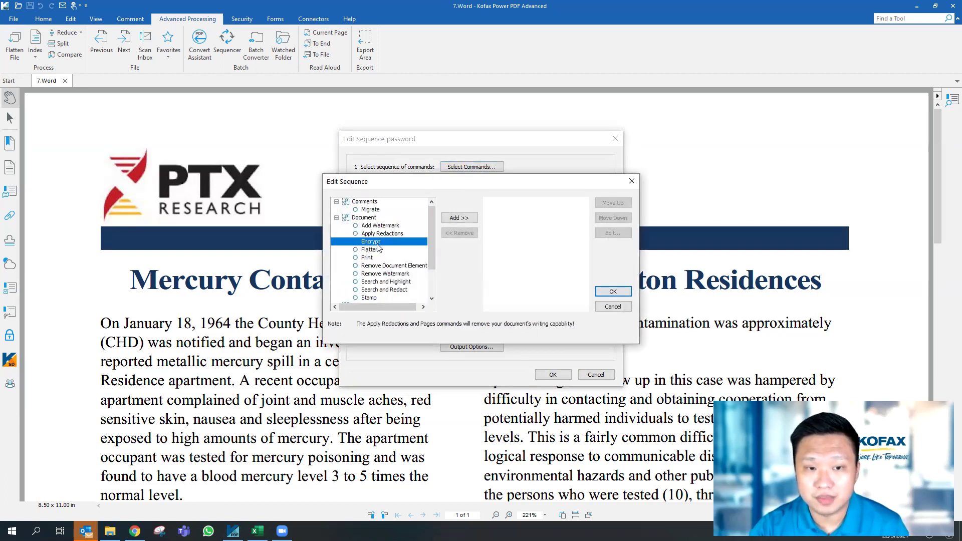
pyautogui.click(458, 218)
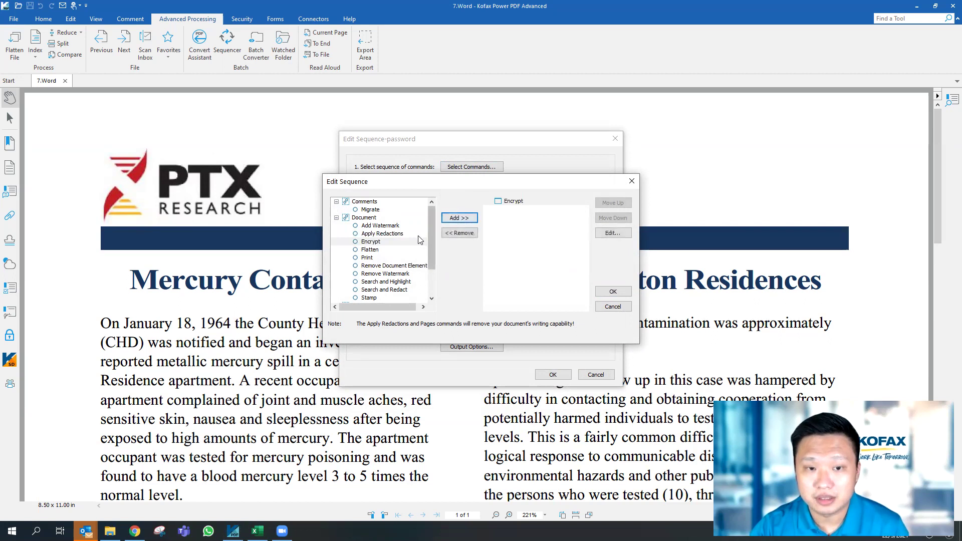
pyautogui.moveTo(430, 233); pyautogui.dragTo(430, 256)
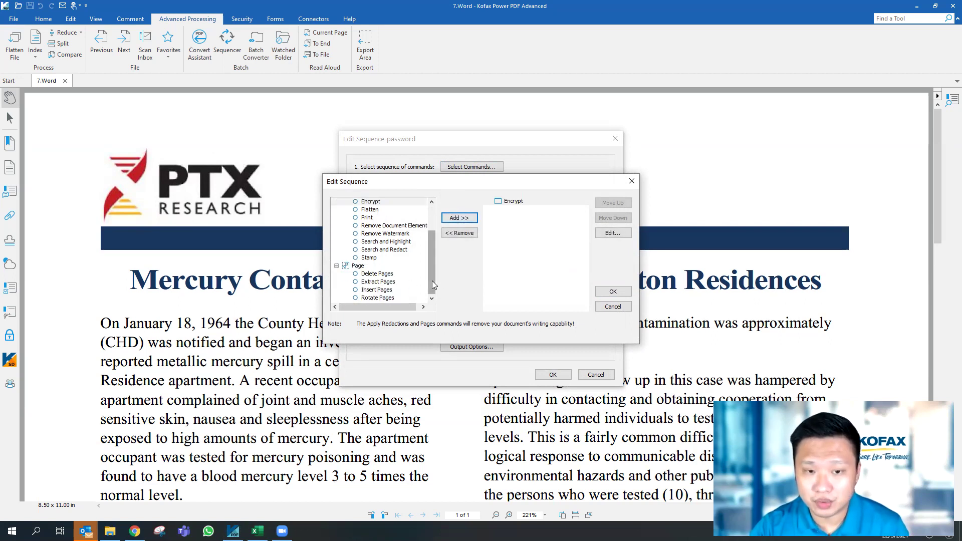
pyautogui.scroll(2, 377, 260)
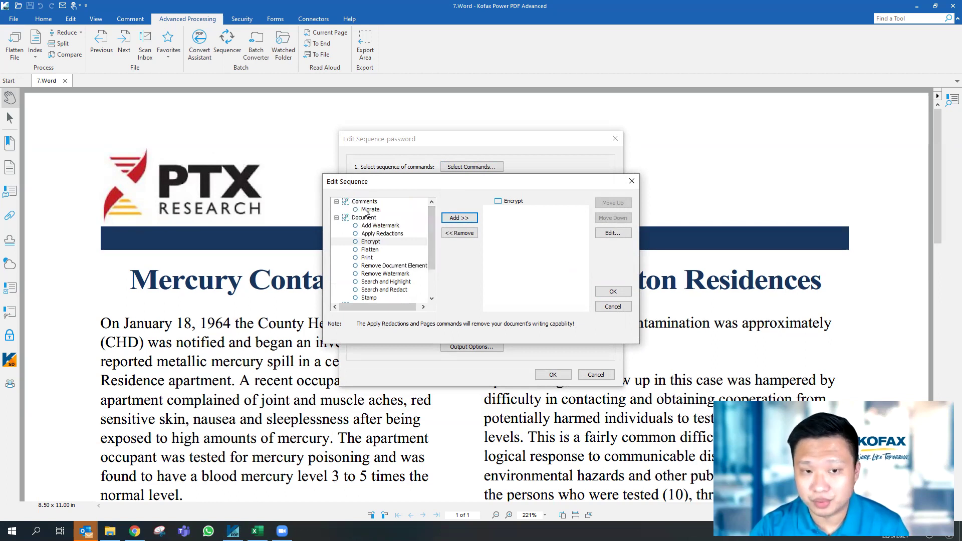
pyautogui.click(518, 201)
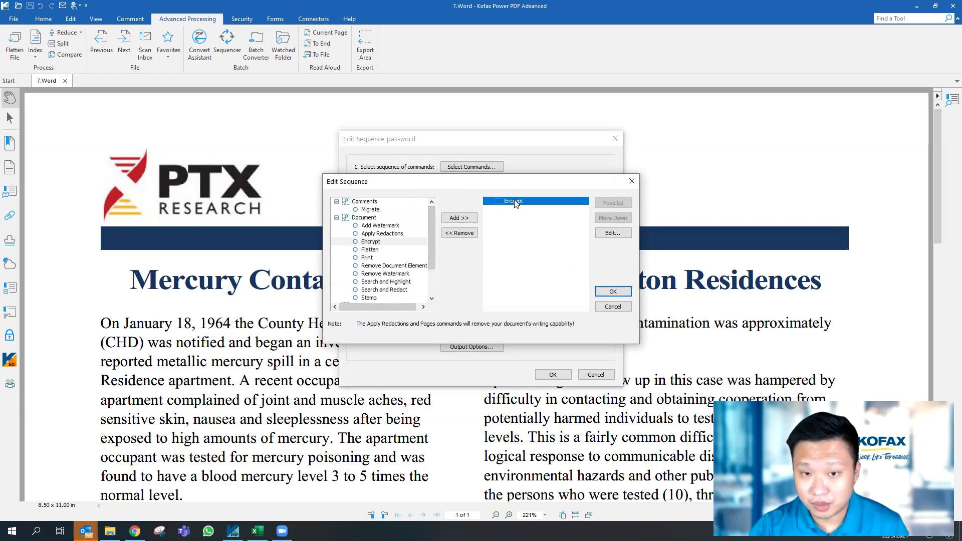
# Set Encrypt to Password Security with a permissions password, Printing None and Changes None
pyautogui.click(621, 235)
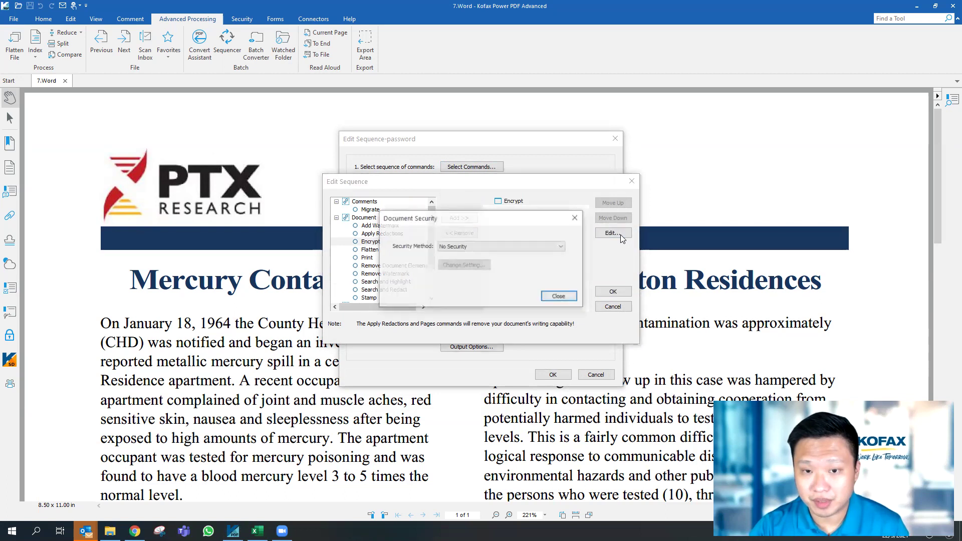
pyautogui.moveTo(489, 219); pyautogui.dragTo(469, 286)
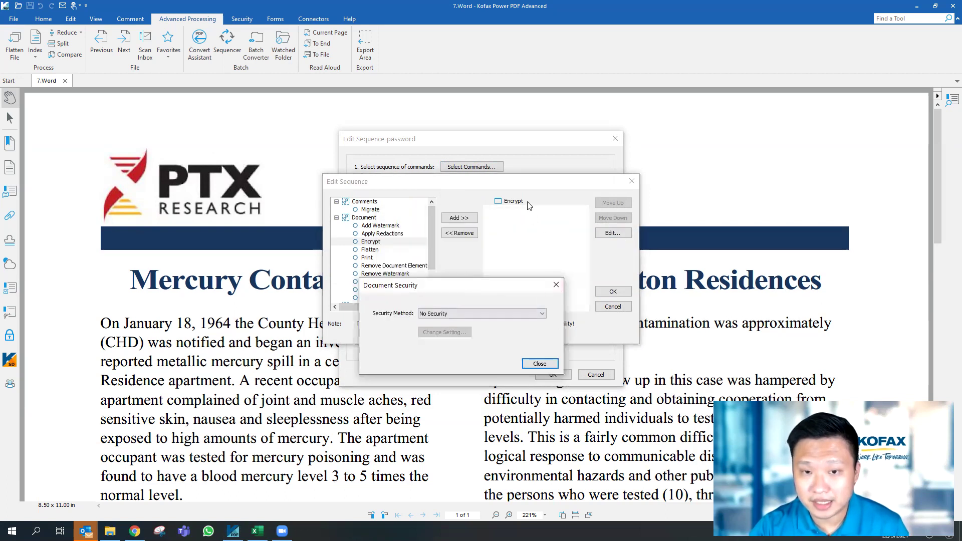
pyautogui.click(465, 313)
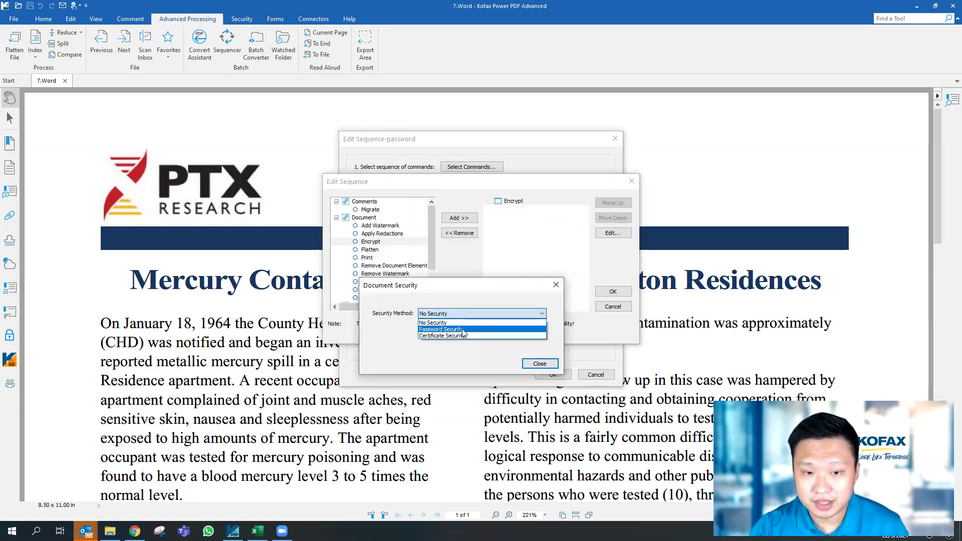
pyautogui.click(439, 326)
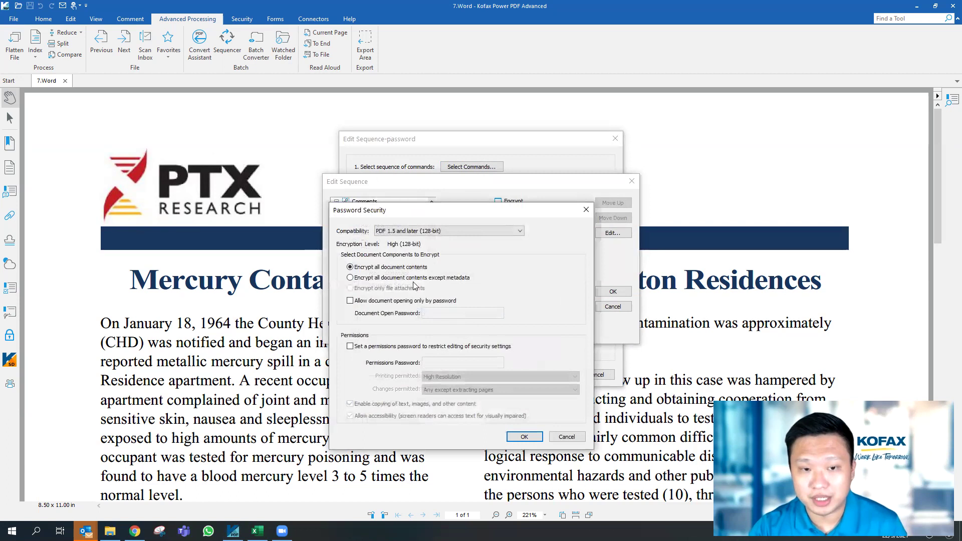
pyautogui.click(350, 347)
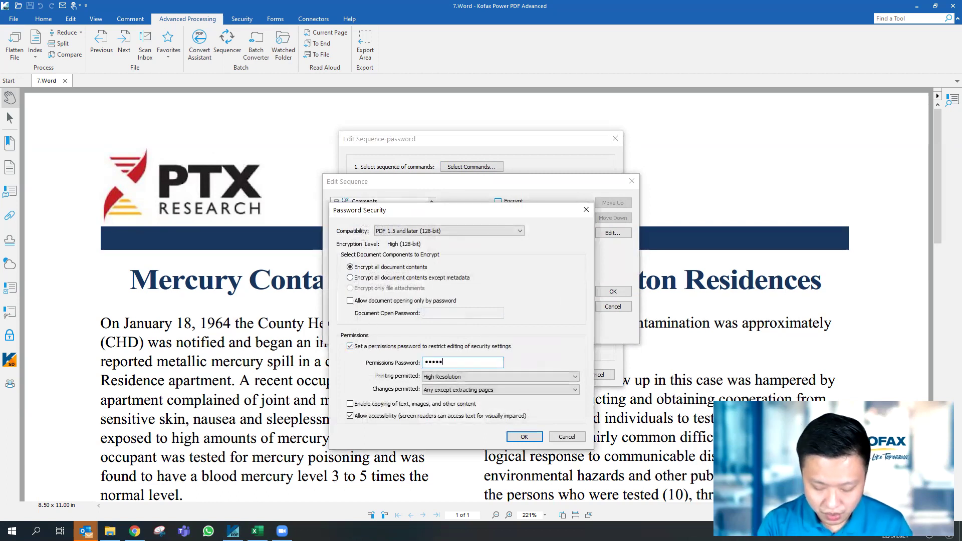
pyautogui.click(453, 377)
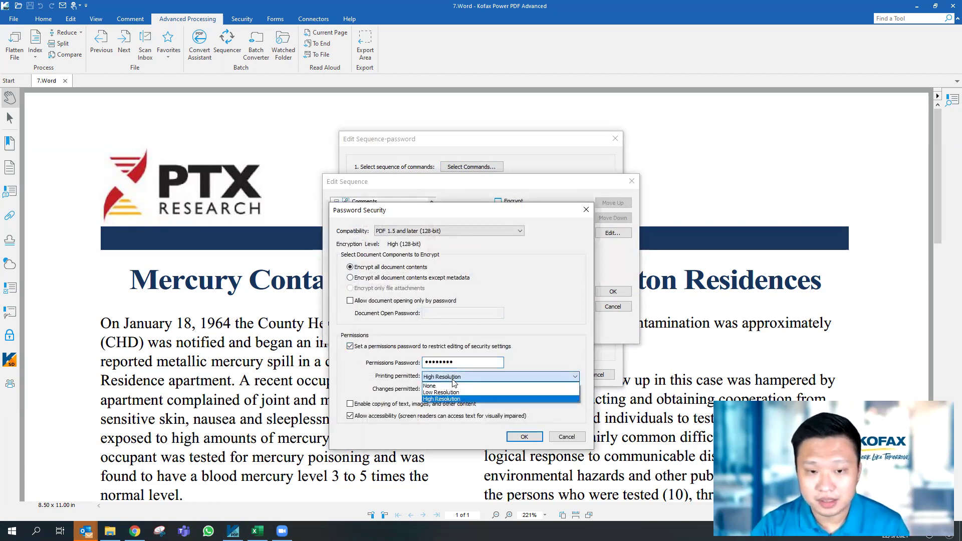
pyautogui.click(436, 385)
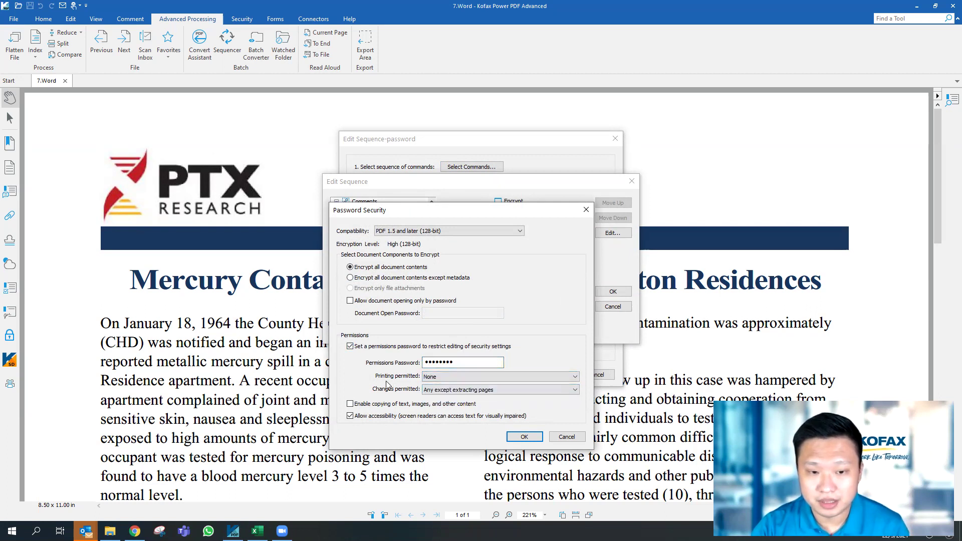
pyautogui.click(454, 390)
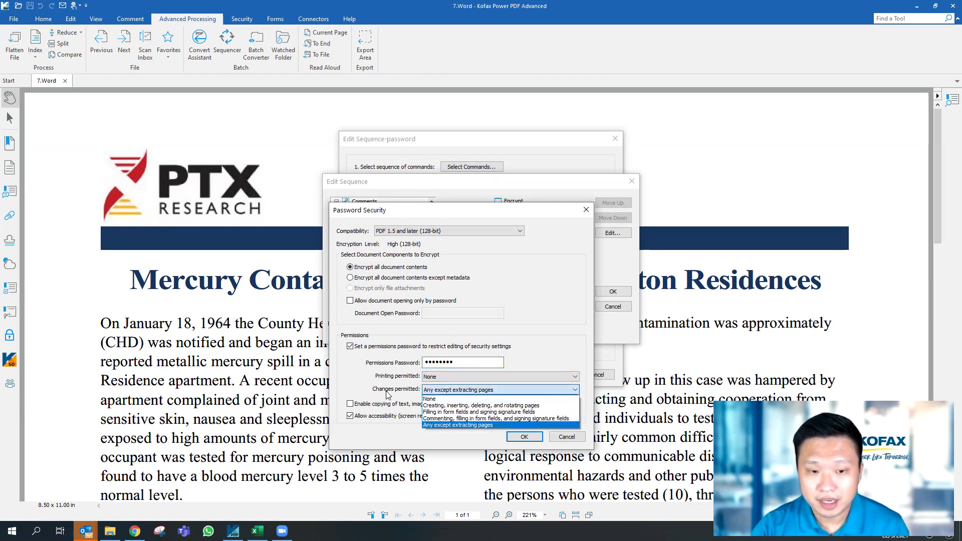
pyautogui.click(461, 399)
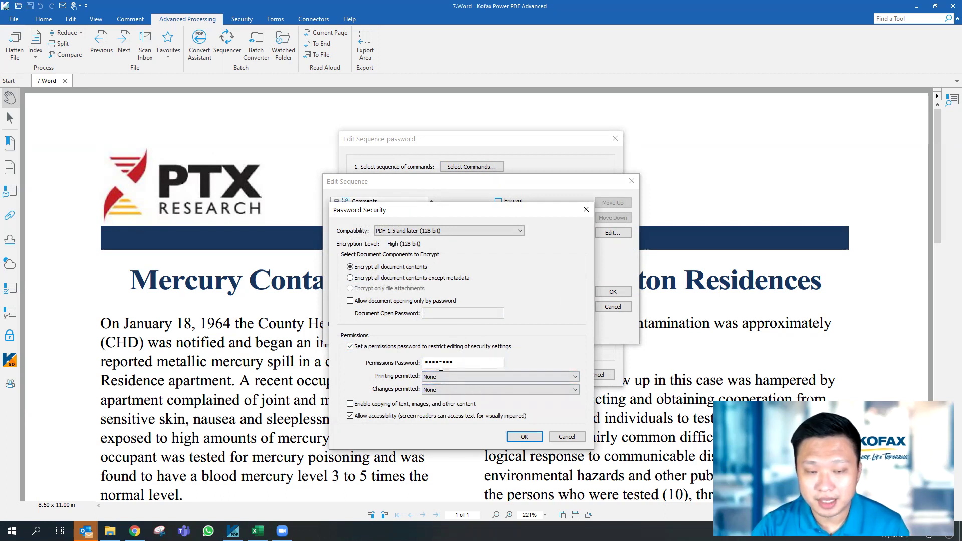
# Confirm the permissions password, close Document Security, and save the password sequence
pyautogui.click(521, 437)
pyautogui.click(644, 350)
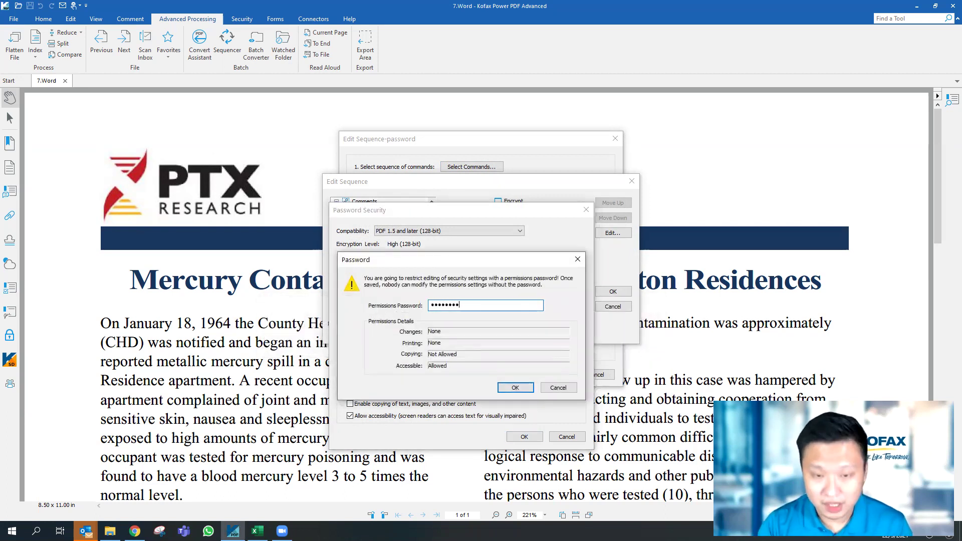
pyautogui.click(515, 388)
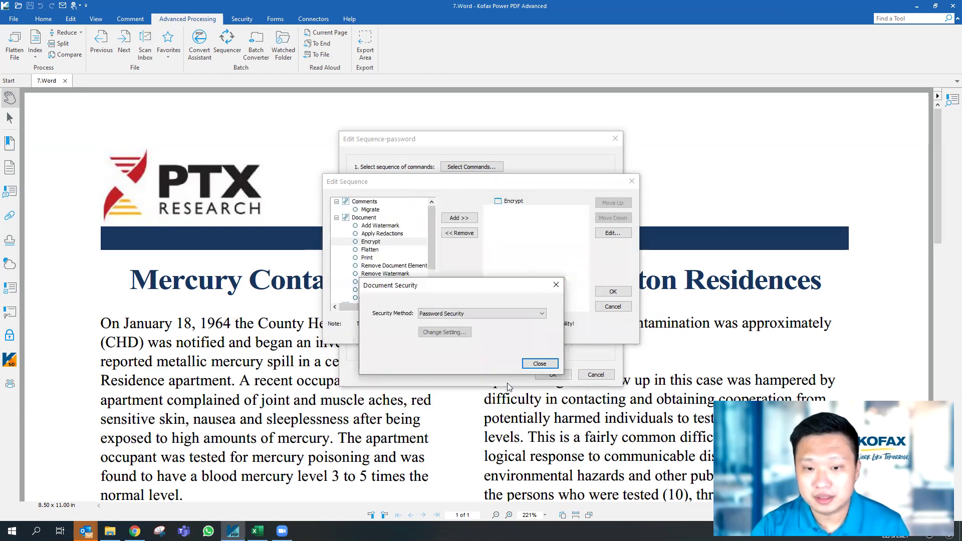
pyautogui.click(536, 364)
pyautogui.click(610, 292)
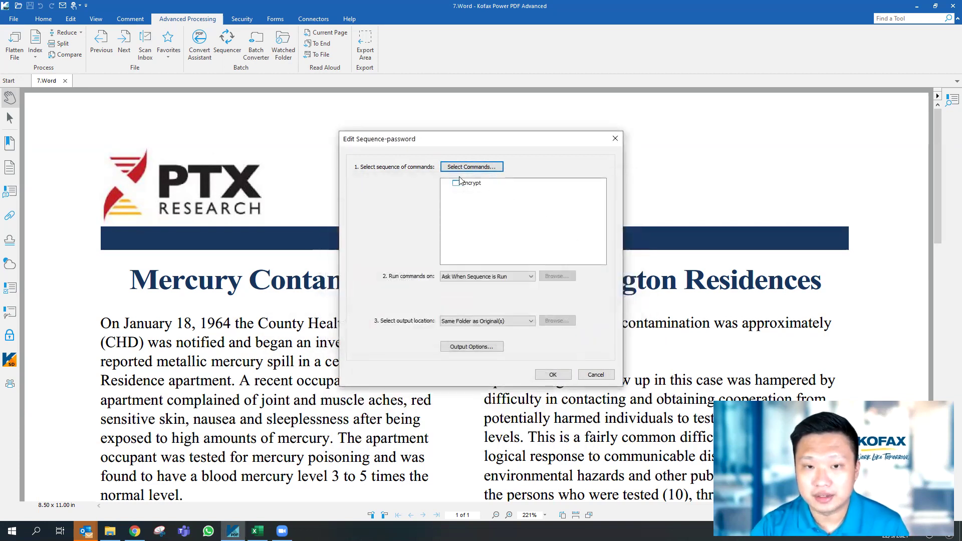
pyautogui.click(553, 375)
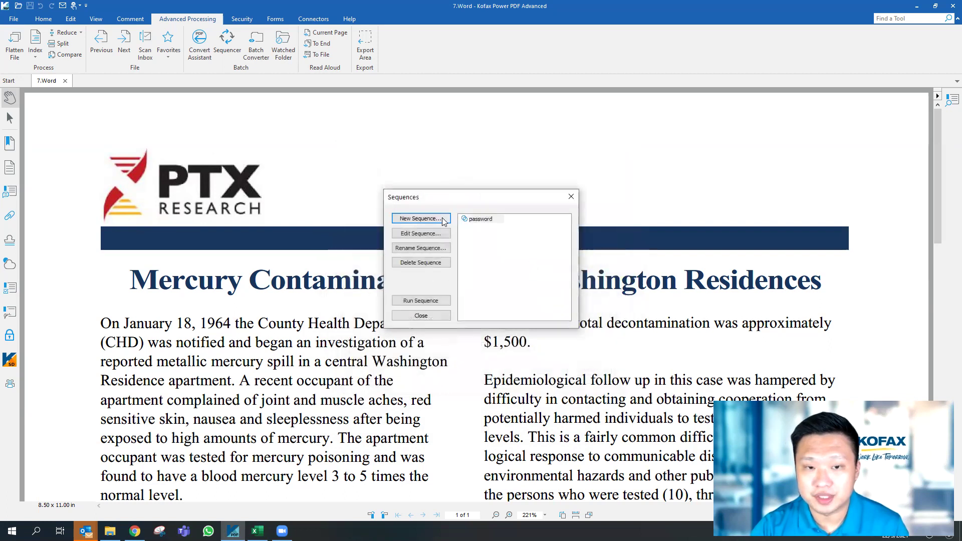
# Enable Use Workflow with the password sequence in the Watched Folder settings, then verify them
pyautogui.click(571, 197)
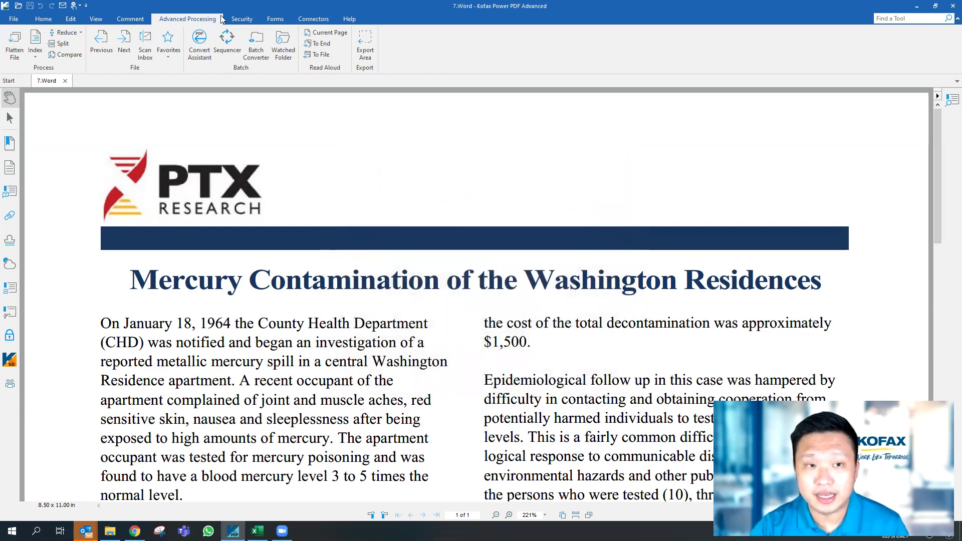
pyautogui.click(282, 50)
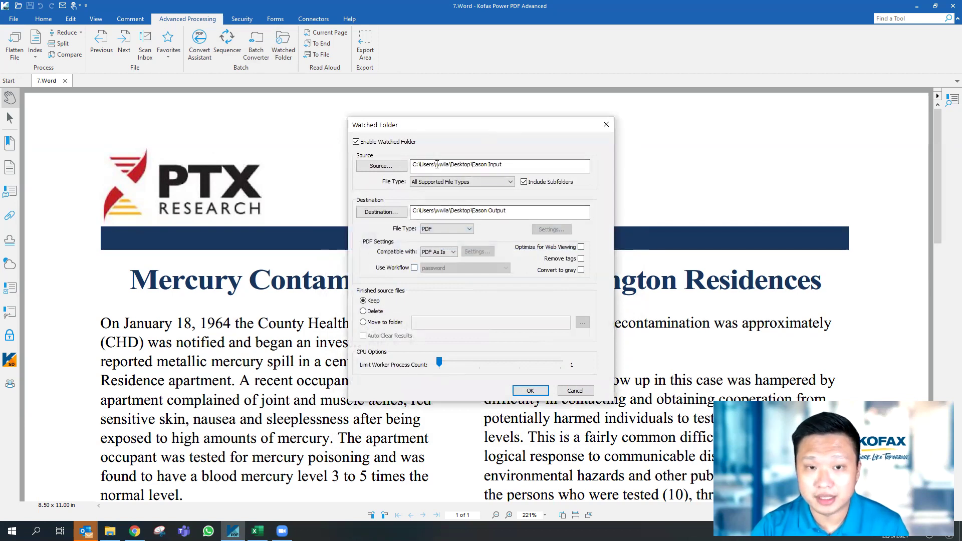
pyautogui.click(413, 268)
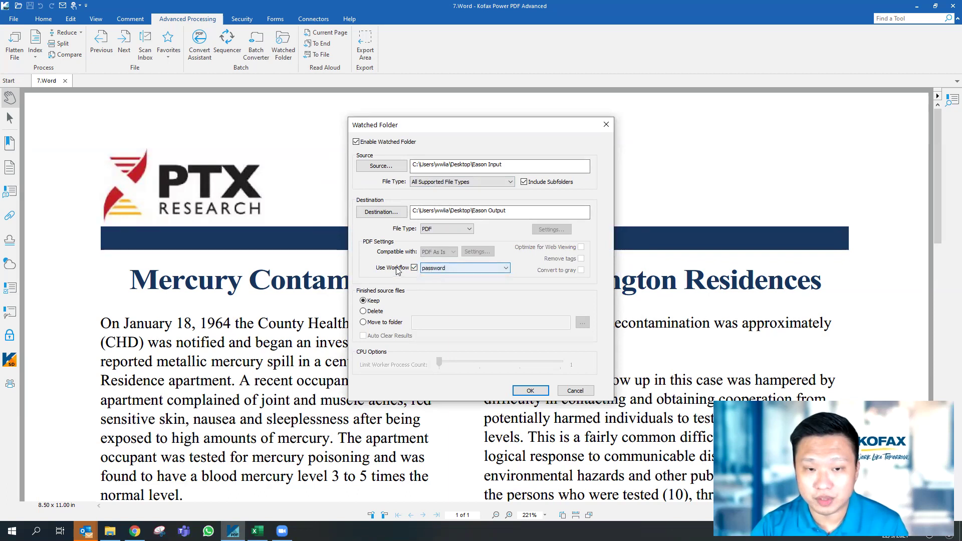
pyautogui.click(535, 391)
pyautogui.click(283, 45)
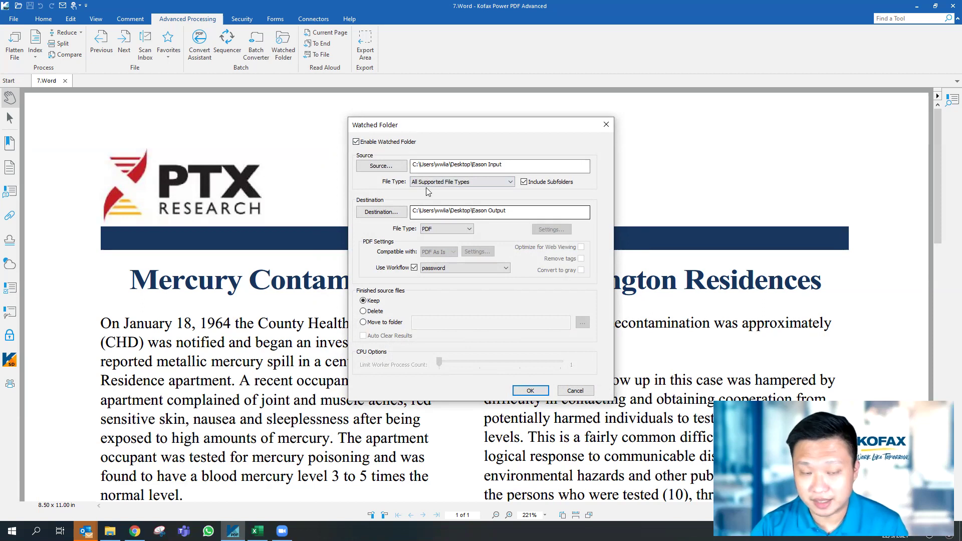
pyautogui.click(534, 393)
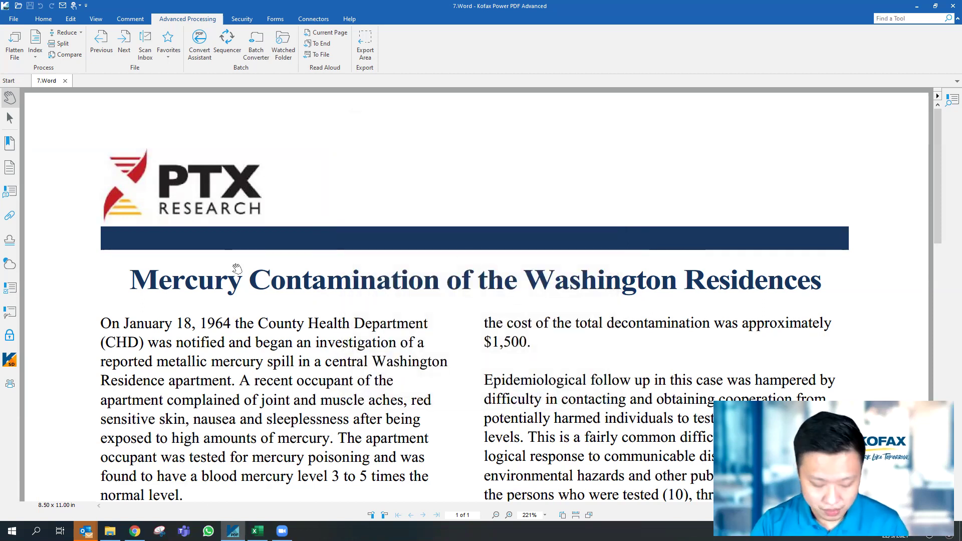
# Launch Word from Windows search and type 'akashdkjahflkhasjfhdasfeioure' in a blank document
pyautogui.press('super+d')
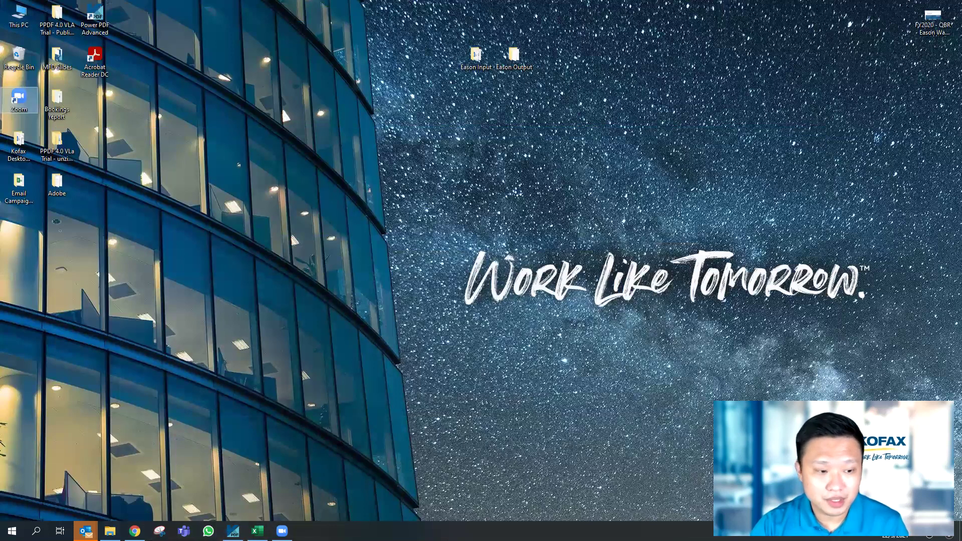
pyautogui.press('super+s')
pyautogui.write('wor')
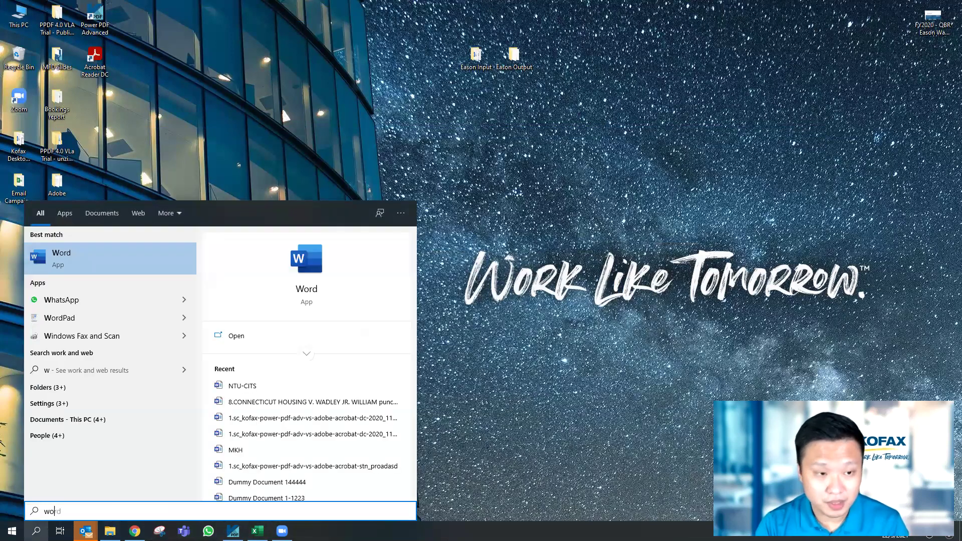
pyautogui.write('d')
pyautogui.press('Return')
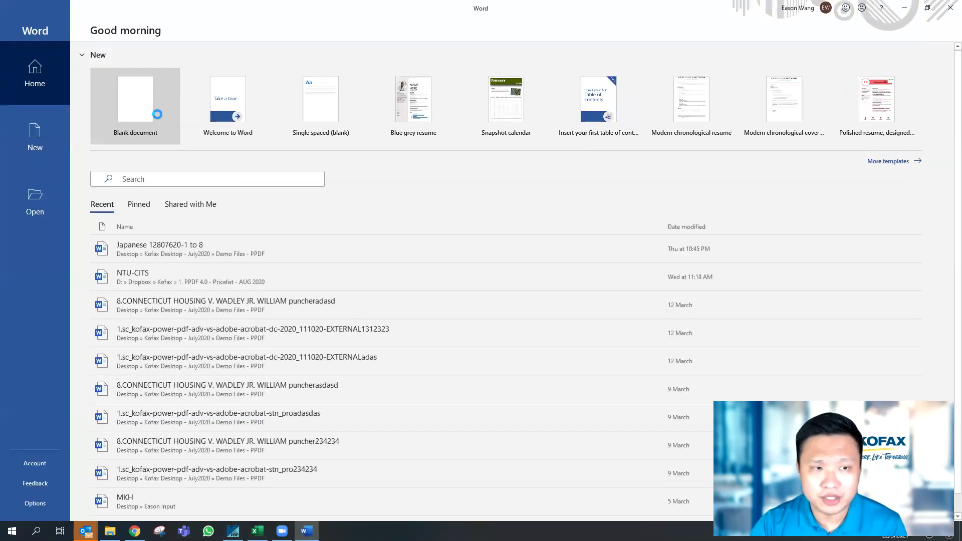
pyautogui.click(157, 114)
pyautogui.write('akashdkjahflkhasjfhdasfeioure')
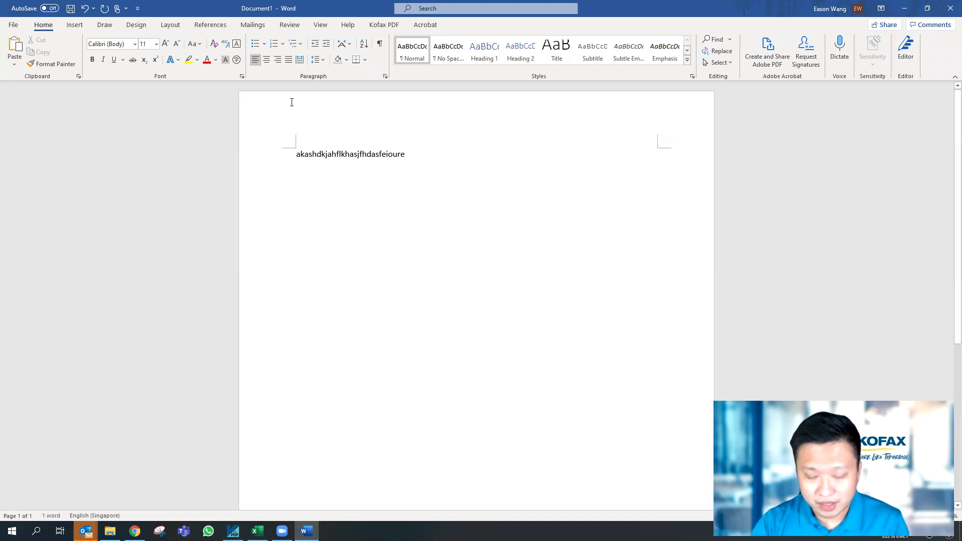
# Save the document as 'password' in the Desktop input folder
pyautogui.click(13, 25)
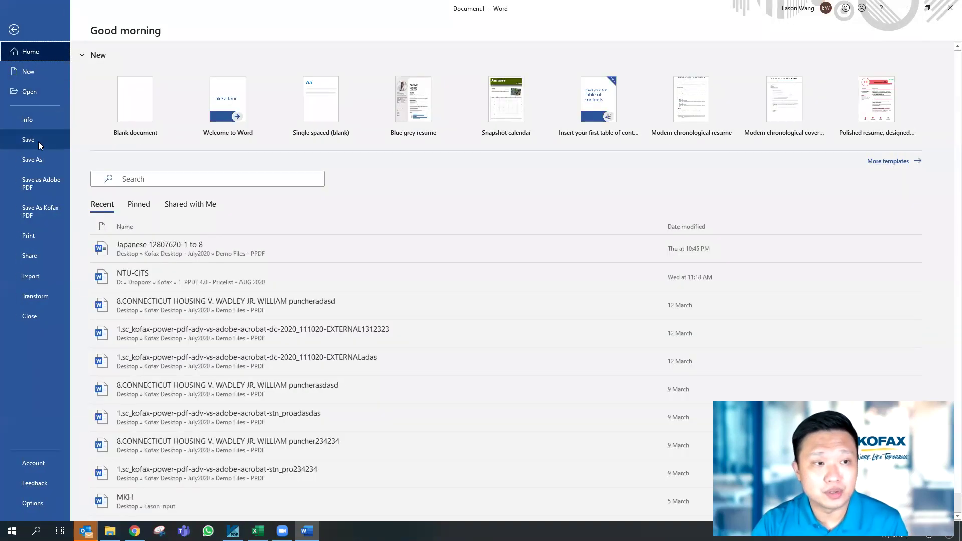
pyautogui.click(39, 160)
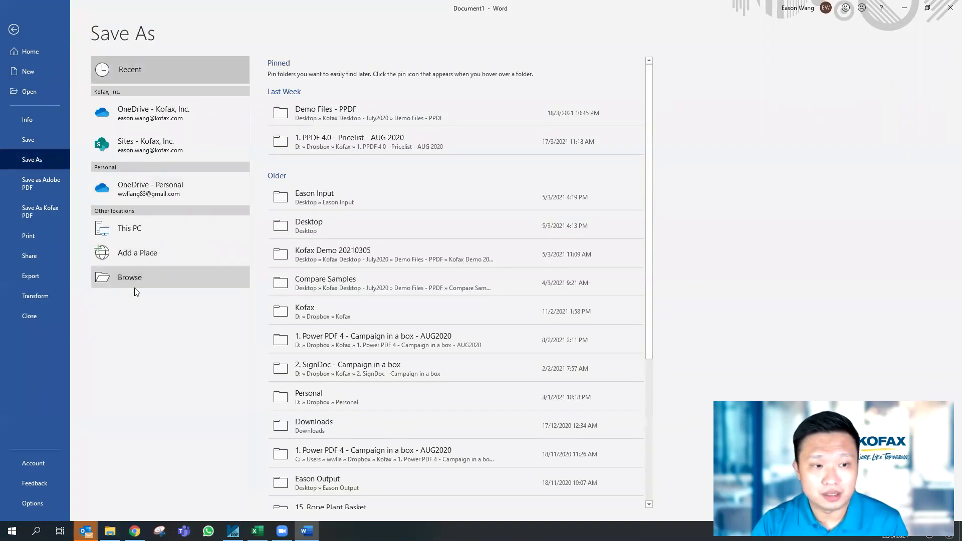
pyautogui.click(139, 288)
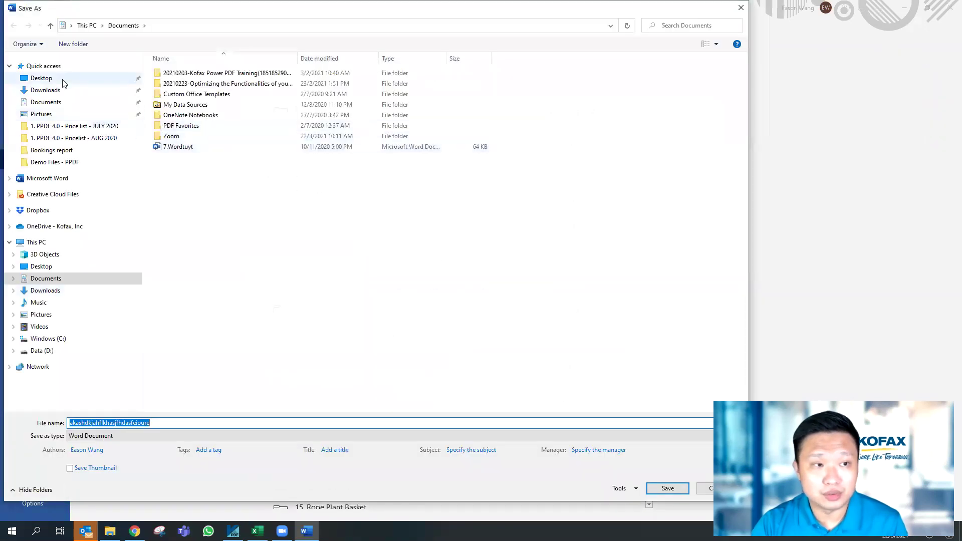
pyautogui.click(45, 78)
pyautogui.doubleClick(216, 94)
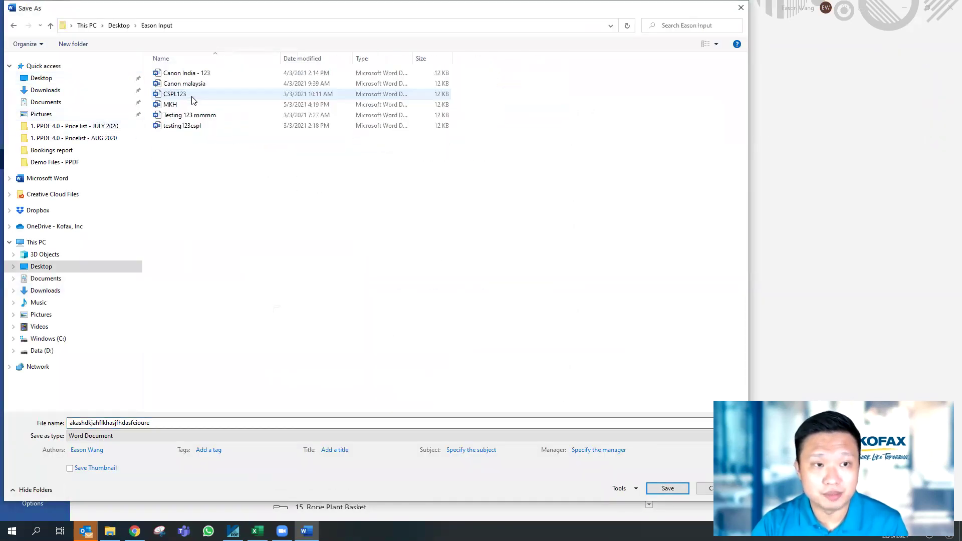
pyautogui.click(50, 423)
pyautogui.write('testing')
pyautogui.press('BackSpace')
pyautogui.press('BackSpace')
pyautogui.press('BackSpace')
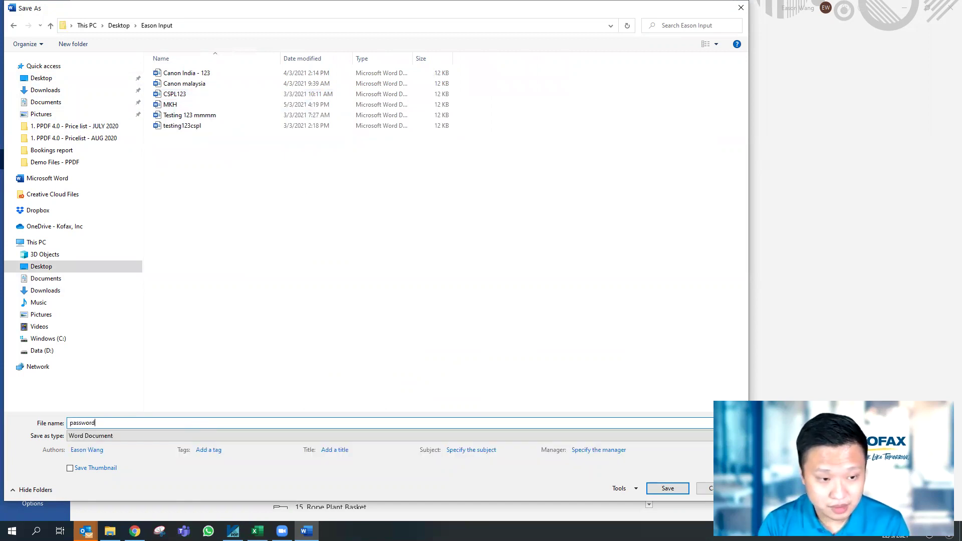
pyautogui.press('Return')
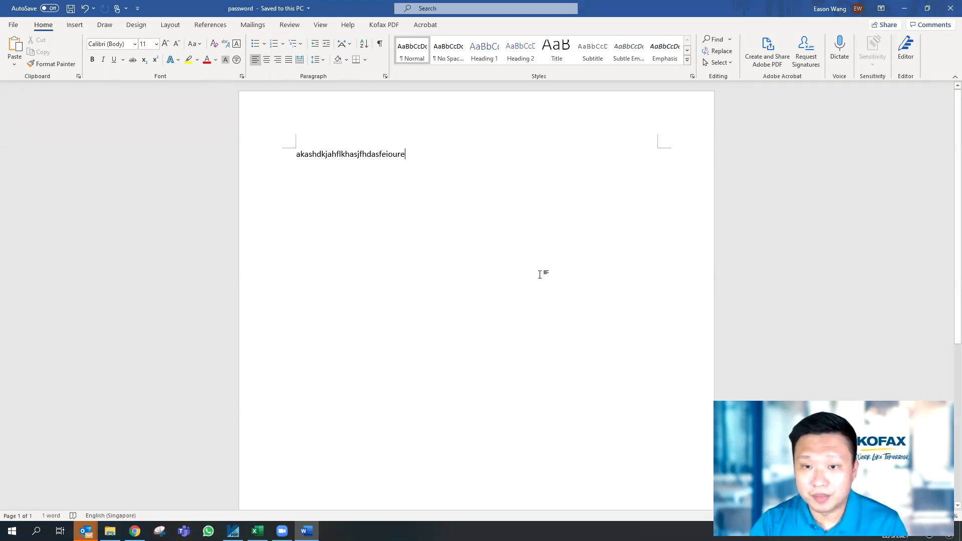
# Close Word and open the secured password PDF from the output folder in Power PDF
pyautogui.click(949, 9)
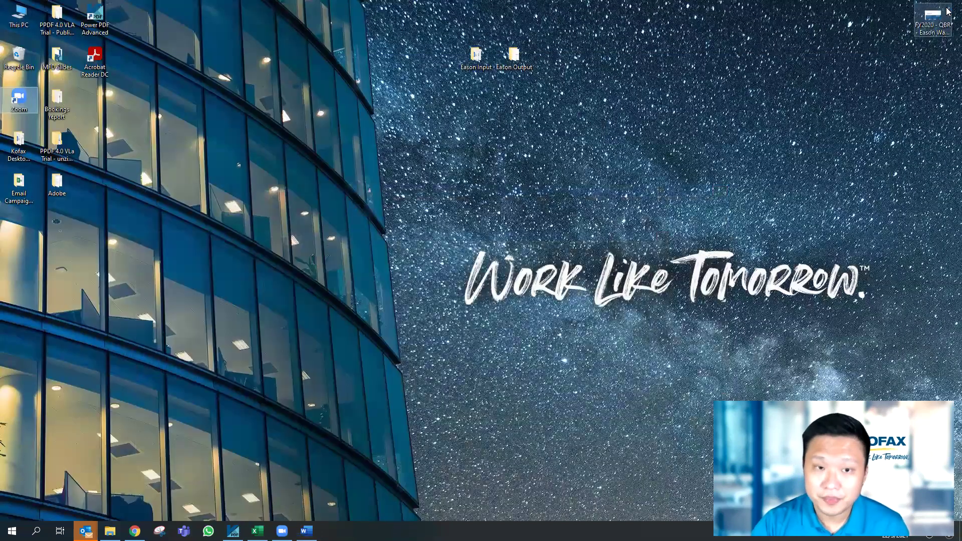
pyautogui.doubleClick(521, 68)
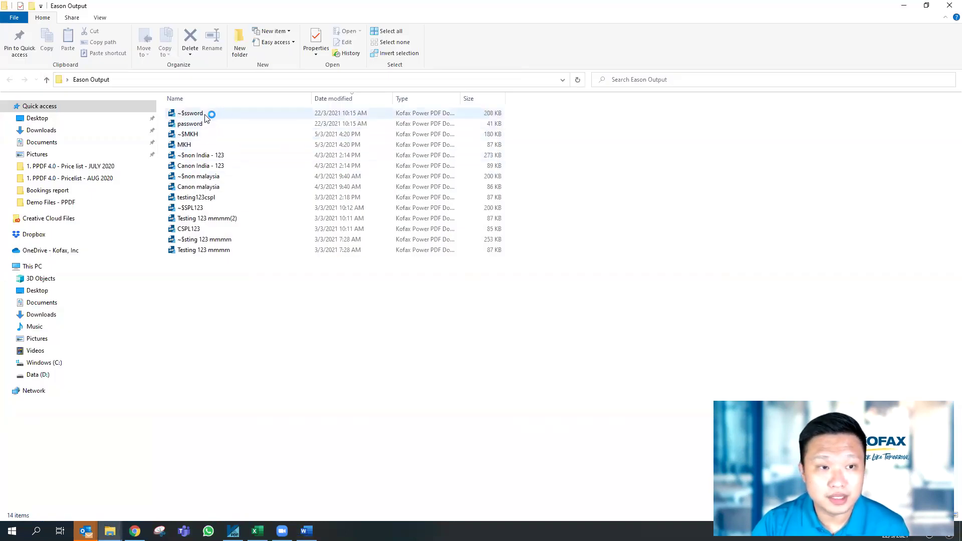
pyautogui.click(190, 124)
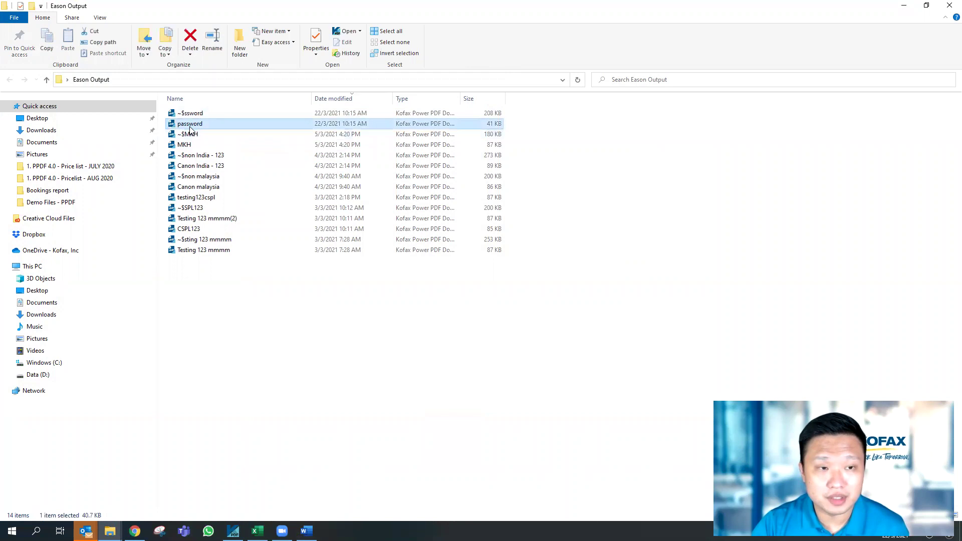
pyautogui.doubleClick(191, 125)
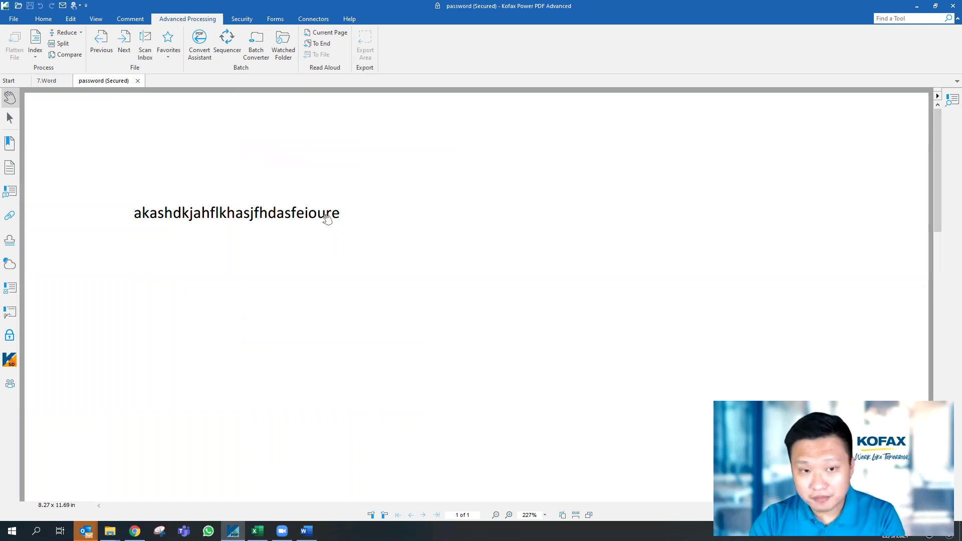
pyautogui.click(44, 20)
pyautogui.click(213, 44)
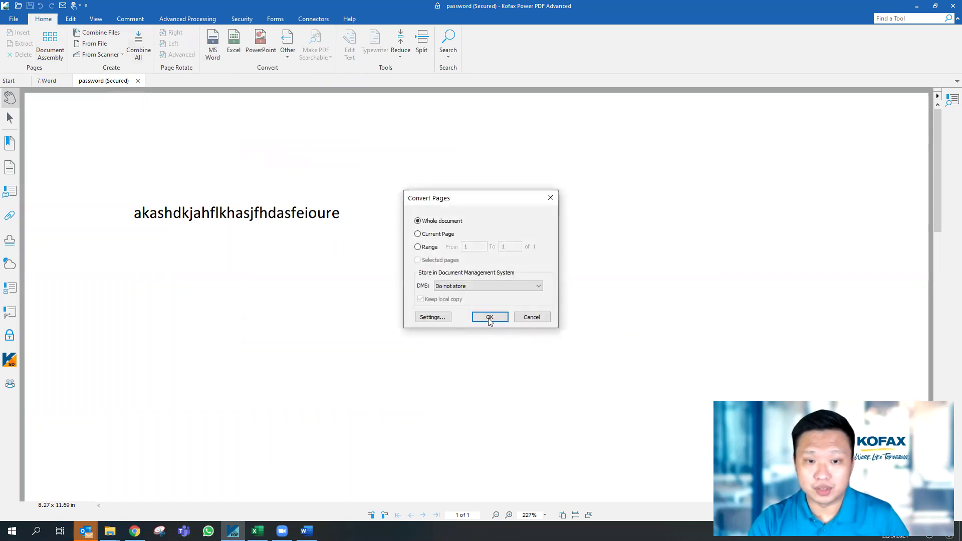
pyautogui.click(489, 317)
pyautogui.click(569, 282)
pyautogui.click(569, 277)
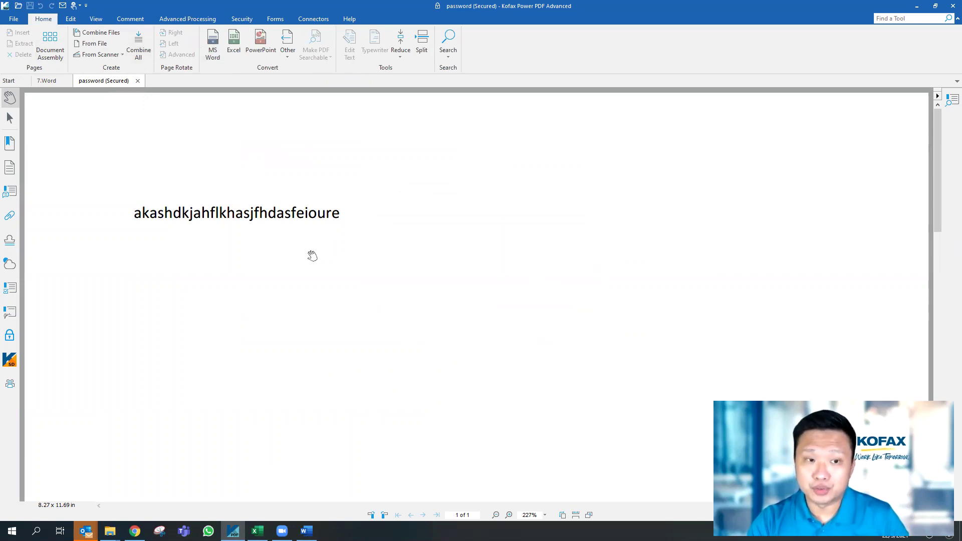
pyautogui.click(214, 20)
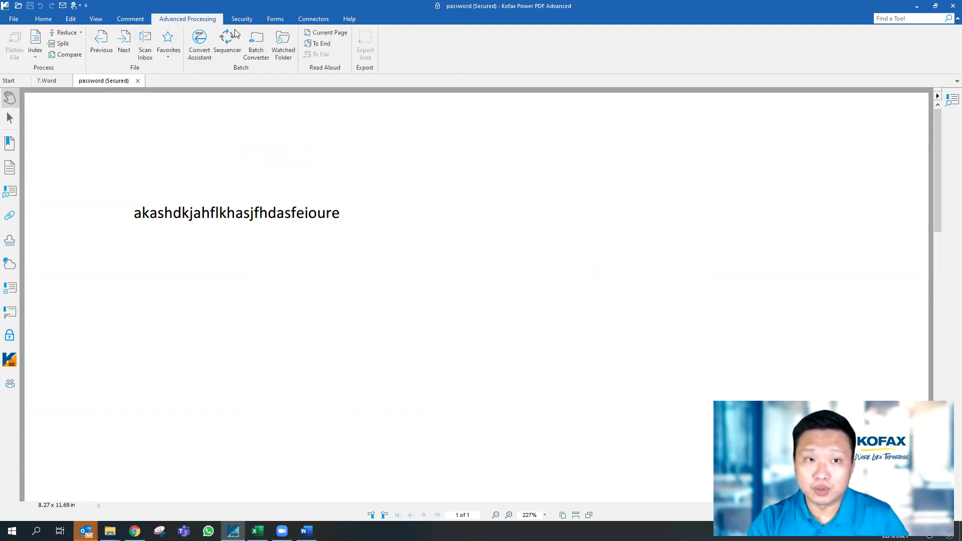